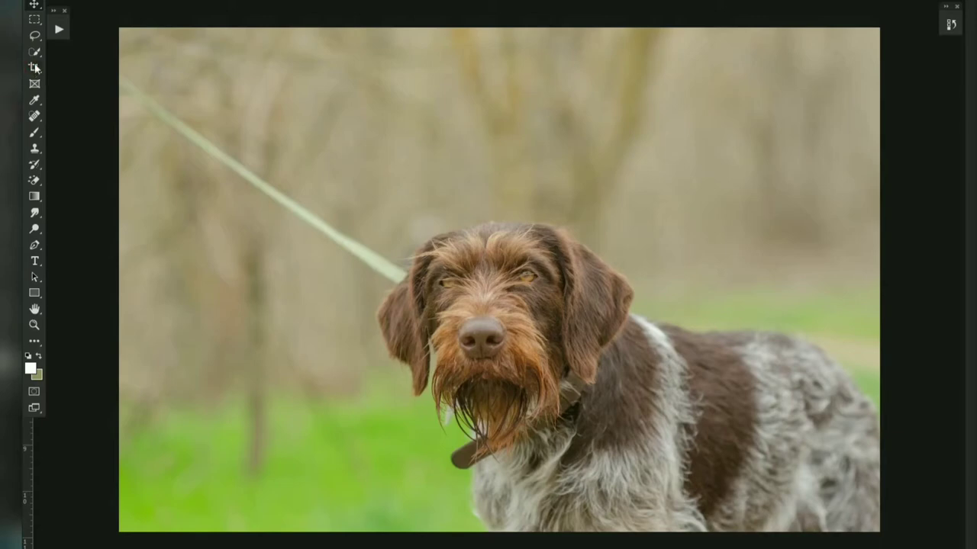
- Crop the portrait tighter and patch out the leash with nearby background
left_click(35, 69)
key("Return")
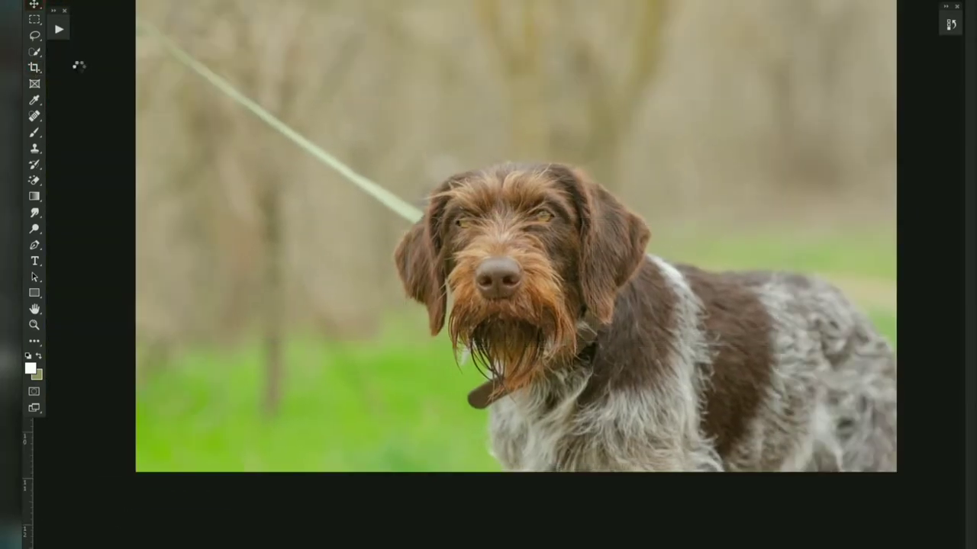
right_click(34, 116)
left_click(114, 138)
left_click_drag(128, 32, 205, 110)
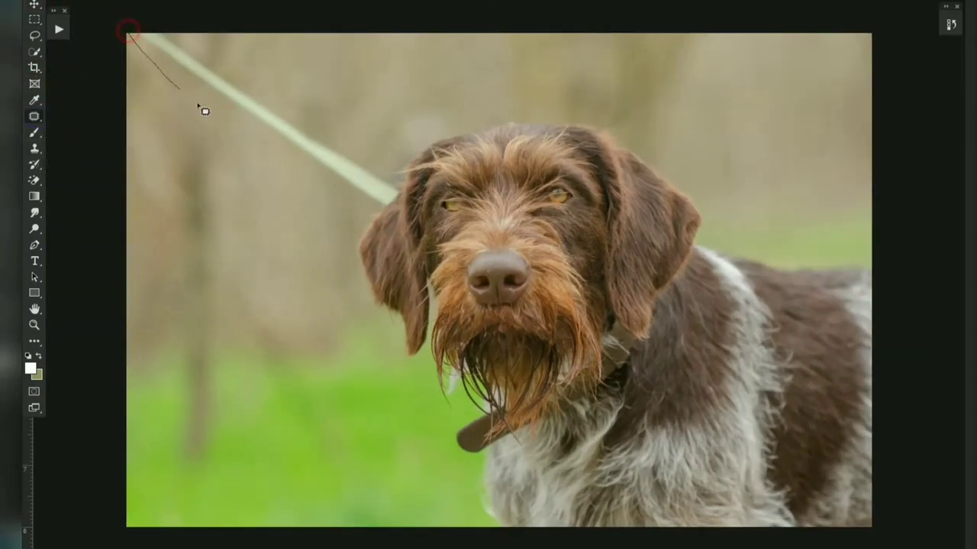
left_click_drag(267, 107, 223, 154)
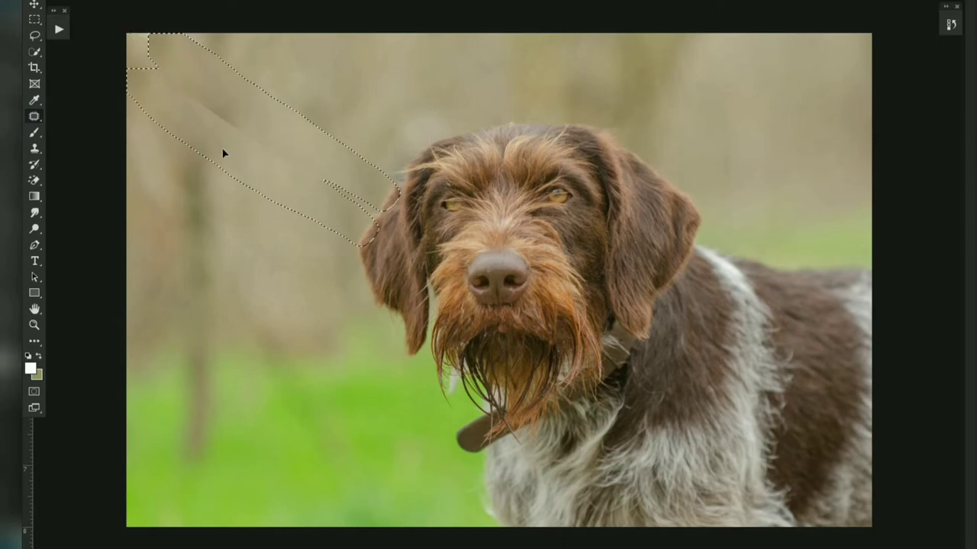
right_click(244, 152)
- Clone fur over the dark collar strap below the beard
scroll(369, 141, "up", 5)
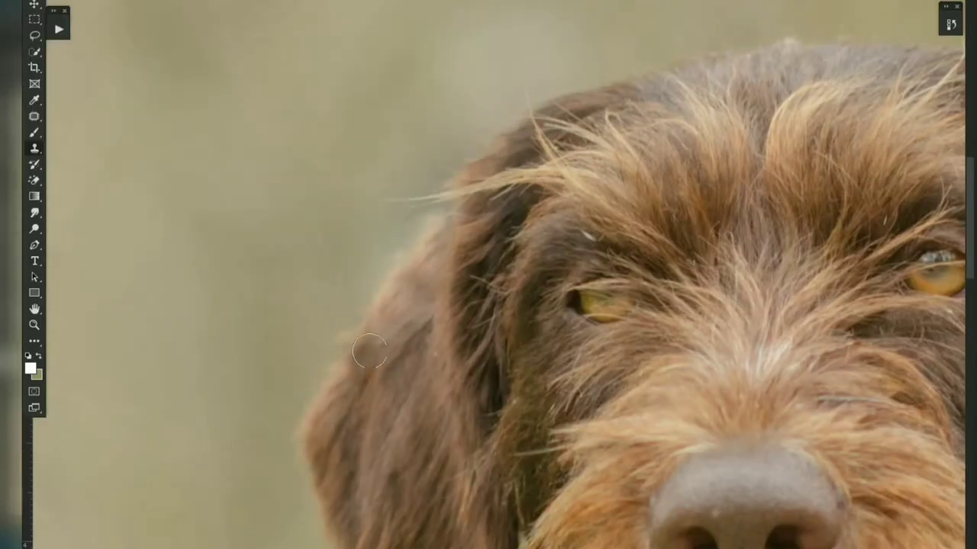
scroll(412, 286, "down", 5)
scroll(574, 481, "up", 5)
scroll(537, 430, "down", 2)
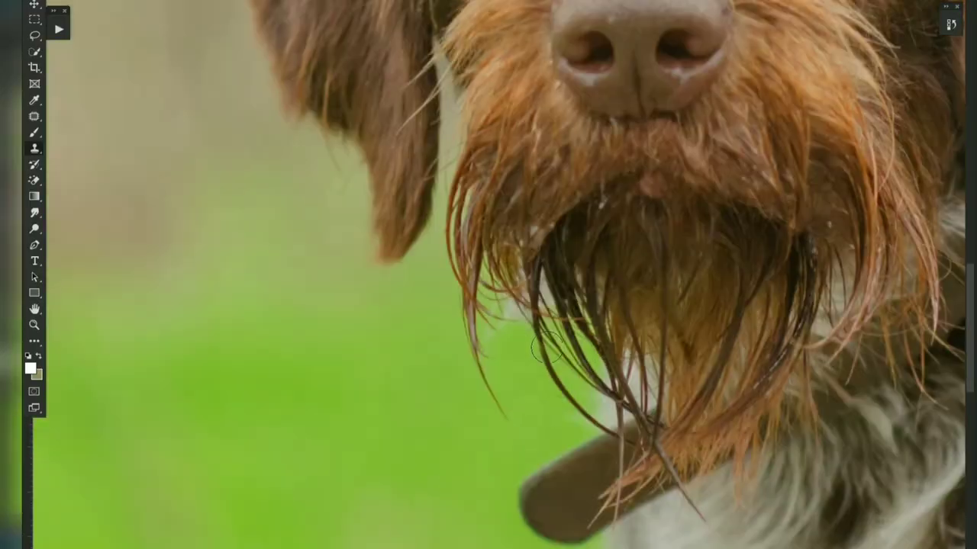
scroll(519, 412, "down", 3)
scroll(484, 396, "up", 5)
mouse_move(476, 474)
left_mouse_down()
mouse_move(454, 427)
mouse_move(414, 469)
mouse_move(430, 470)
left_mouse_up()
left_click_drag(479, 406, 503, 440)
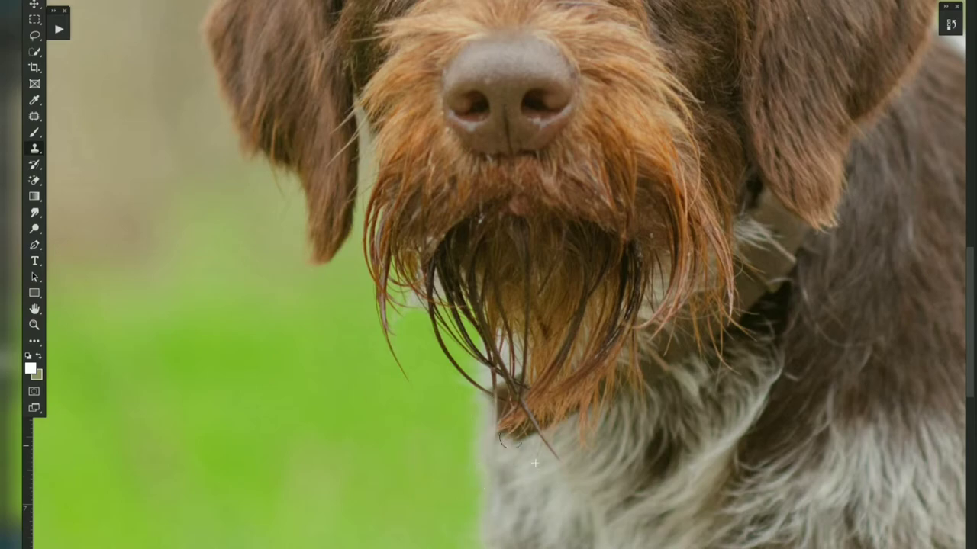
scroll(529, 488, "up", 3)
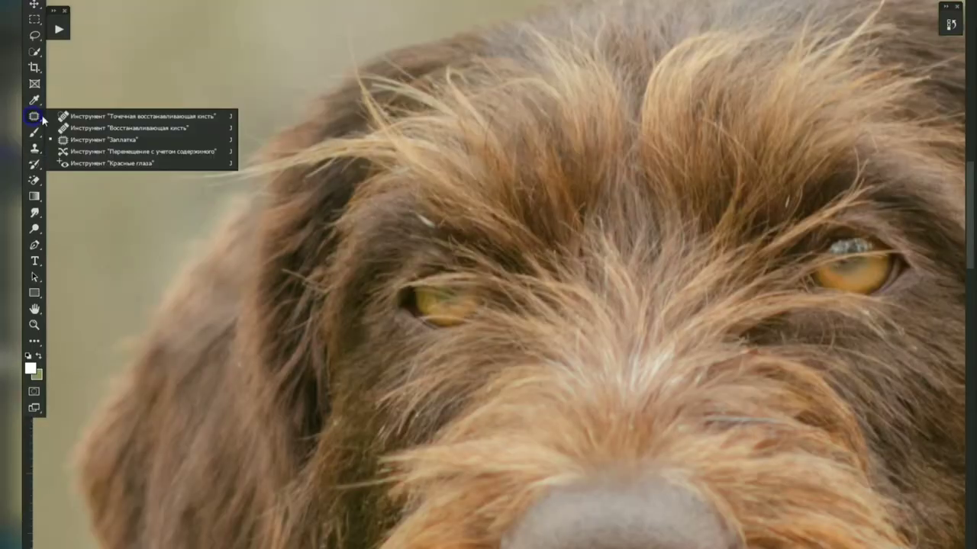
- Apply Levels for more contrast and run the saved muted-grass action
left_click(114, 116)
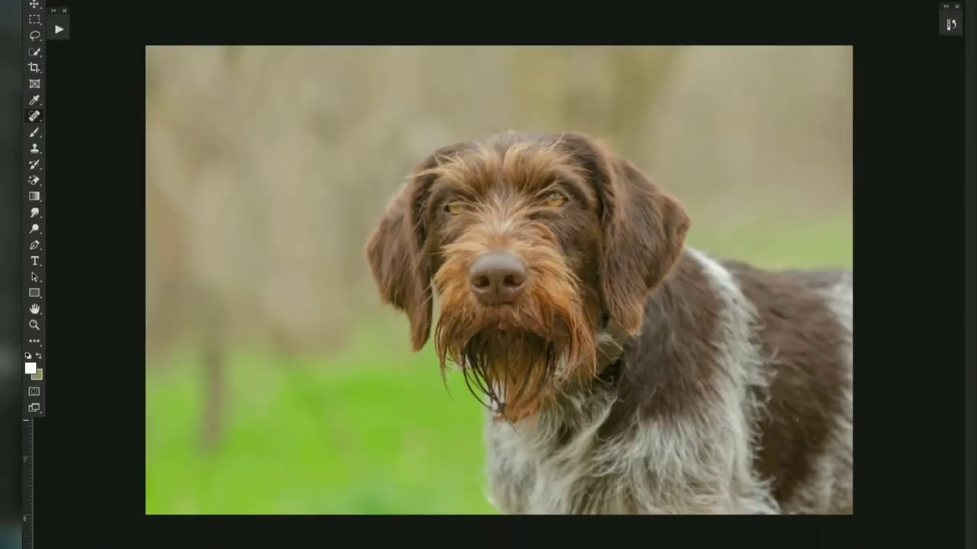
key("ctrl+l")
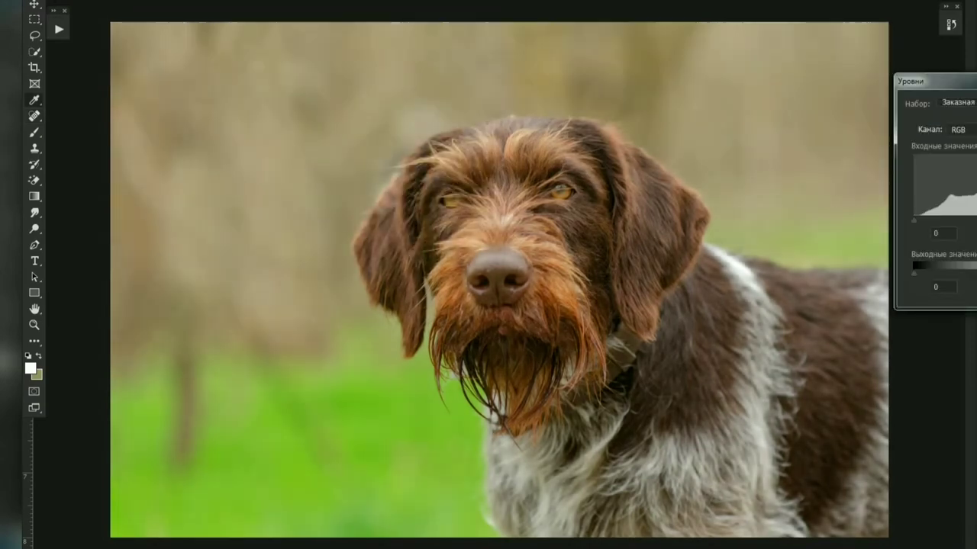
key("Return")
key("alt+F9")
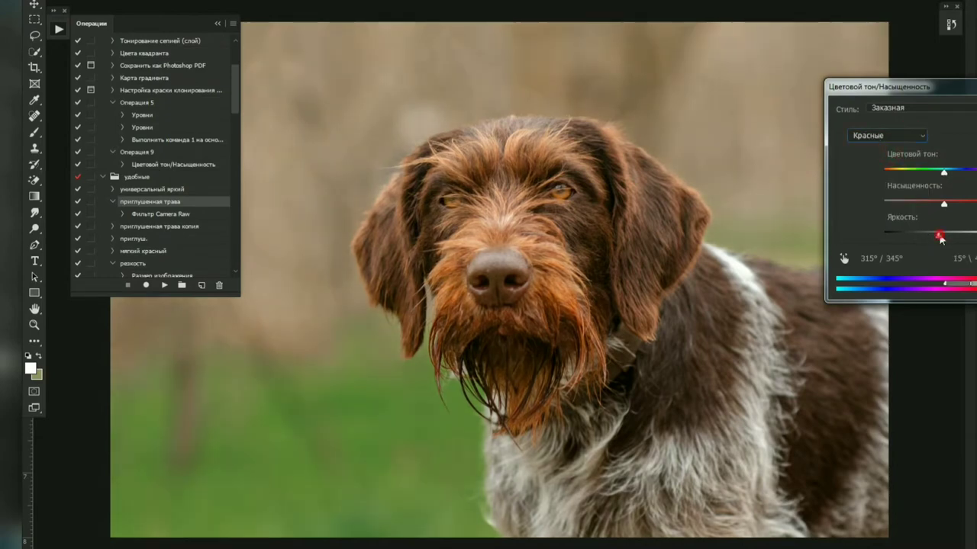
- Accept the muted-grass Hue/Saturation, then brush brown over the grass with an enlarged brush
key("Return")
key("alt+F9")
left_click(34, 135)
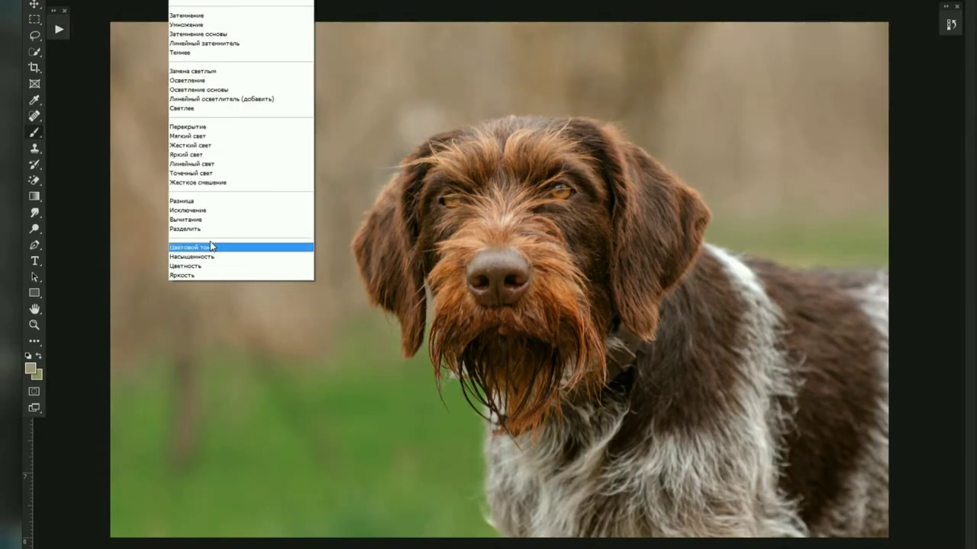
left_click_drag(145, 389, 264, 531)
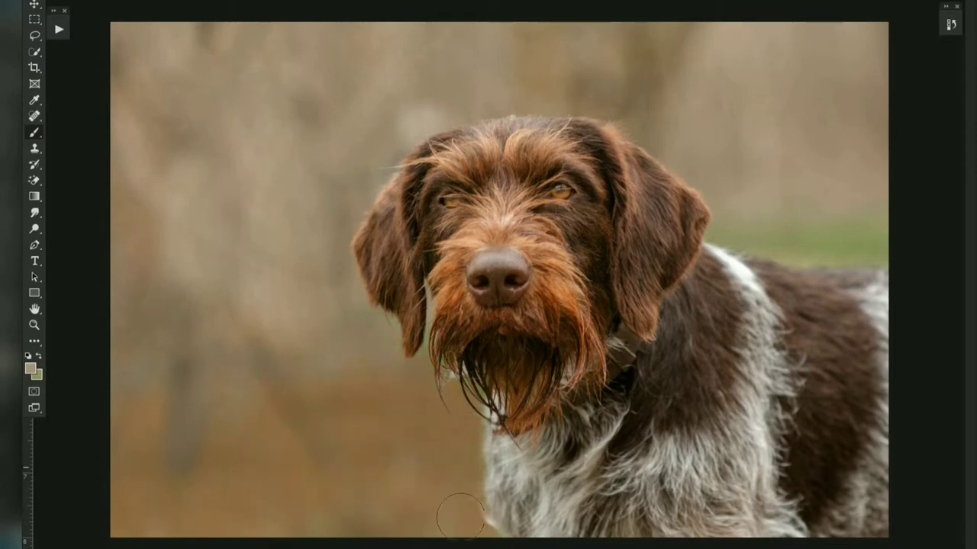
key("]")
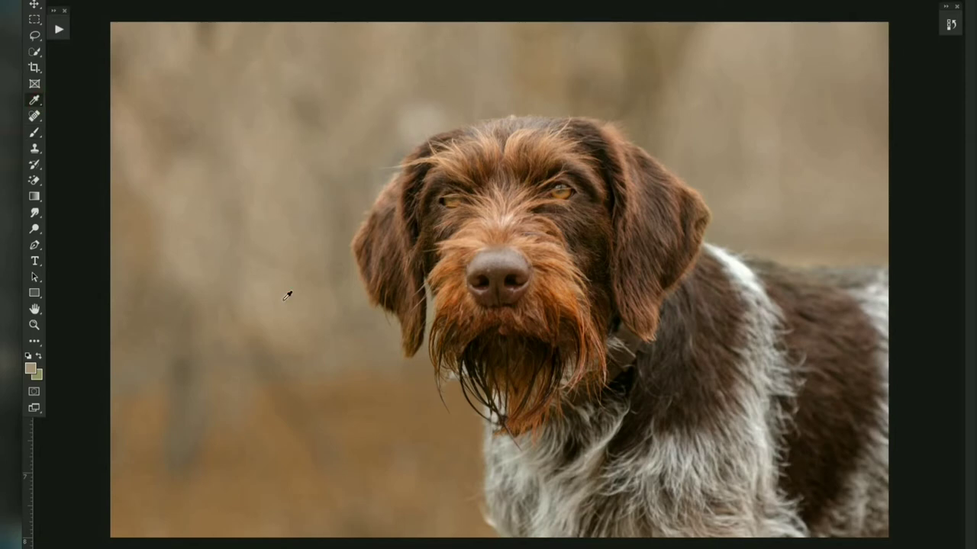
left_click(34, 132)
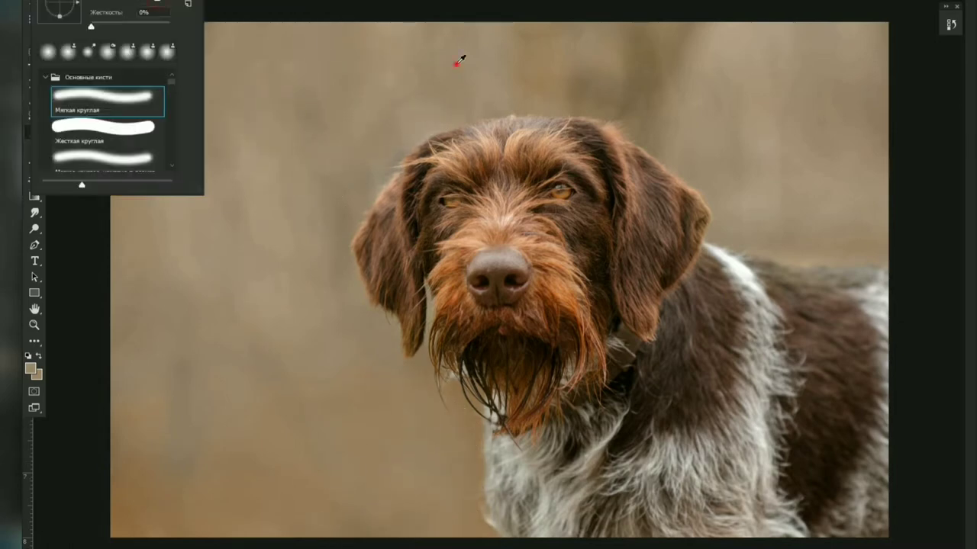
key("bracketright")
key("bracketright")
key("bracketright")
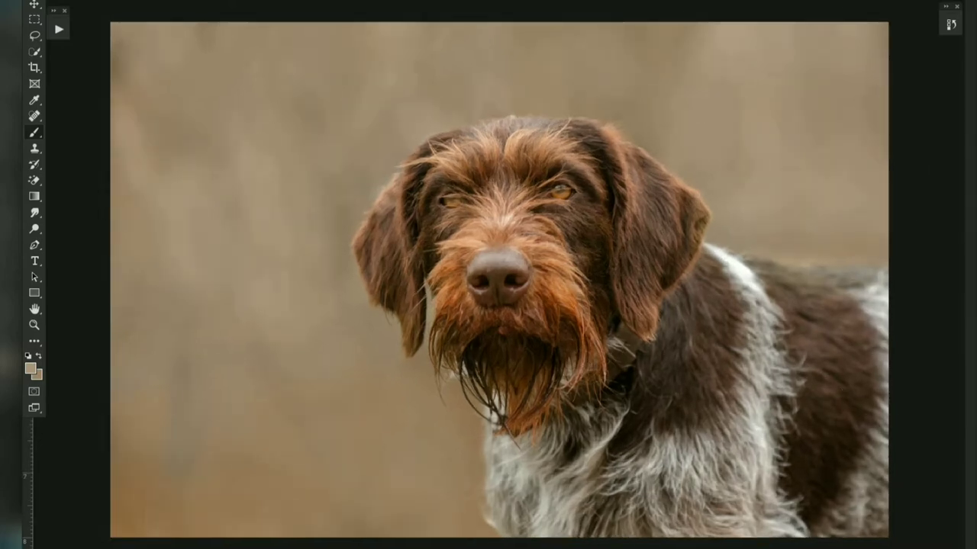
- Reset colours to black/white and paint the dog's head and centre back to brightness
key("d")
key("bracketright")
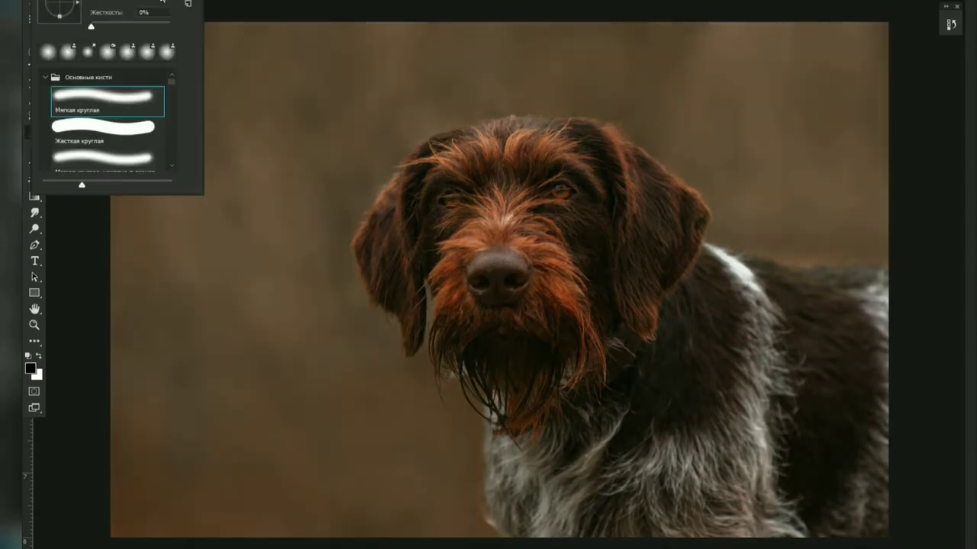
left_click_drag(488, 163, 562, 301)
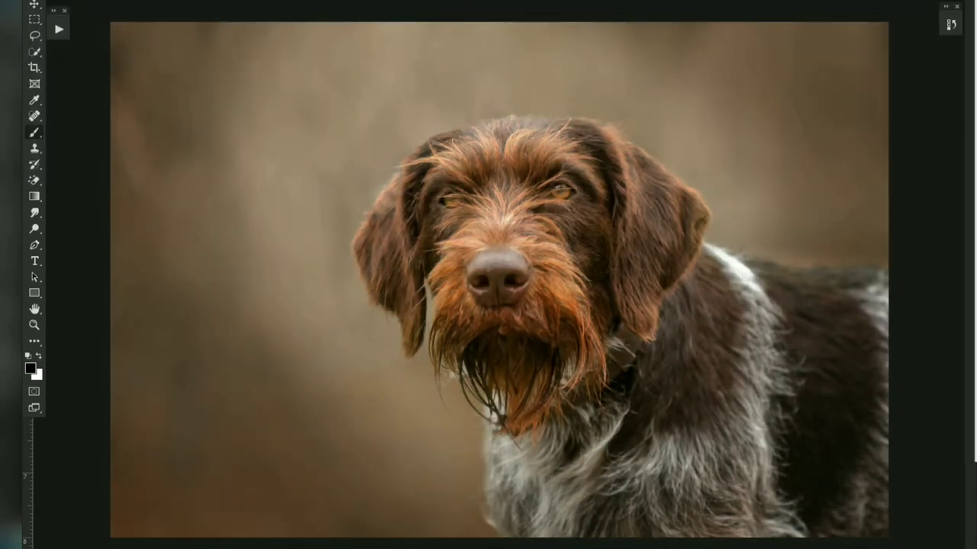
key("alt+F9")
scroll(138, 243, "down", 2)
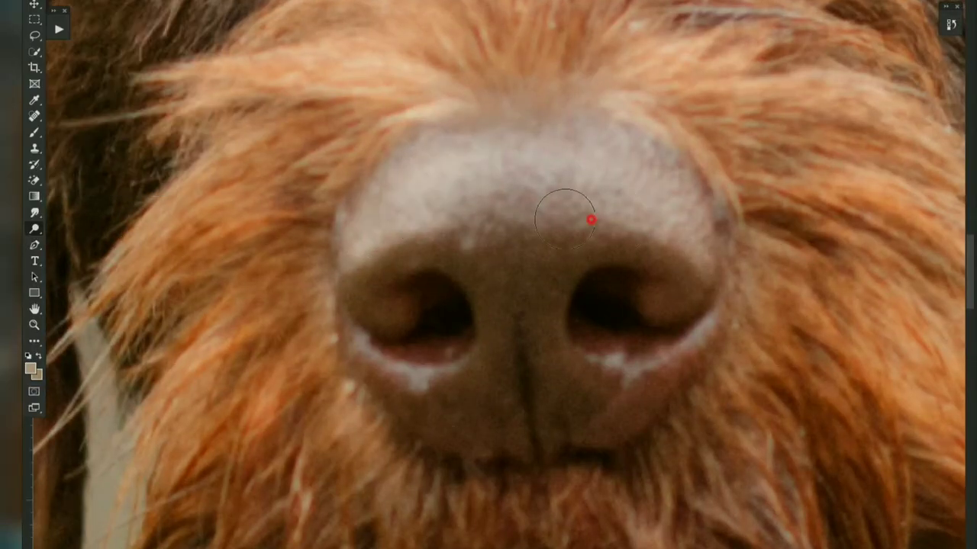
- With a soft Spot Healing brush, heal stray dark hairs on the forehead and beard
right_click(445, 226)
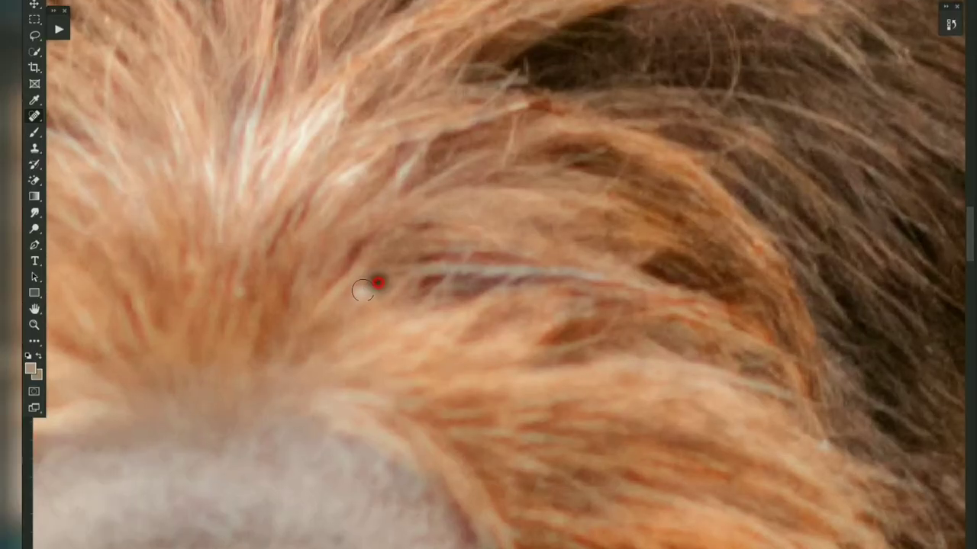
left_click_drag(404, 269, 544, 272)
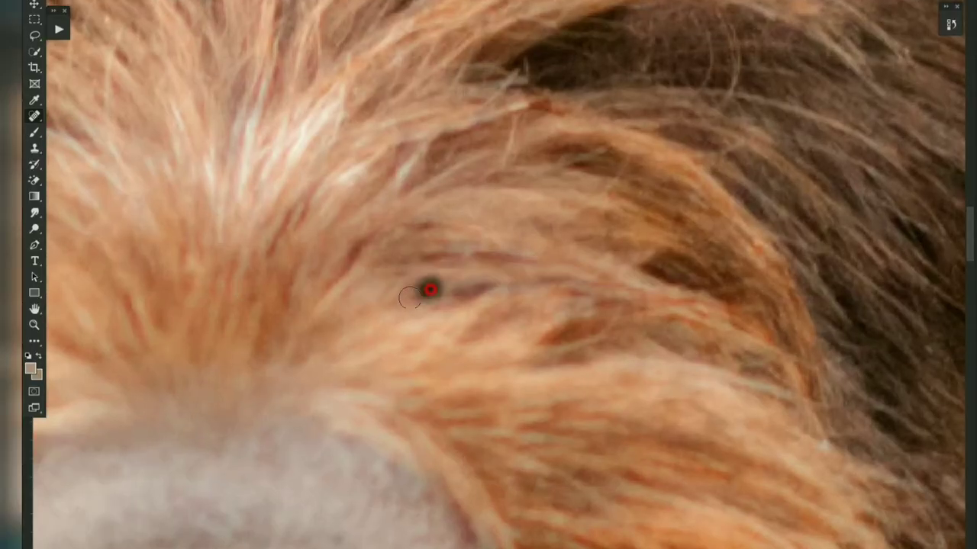
left_click_drag(409, 297, 496, 289)
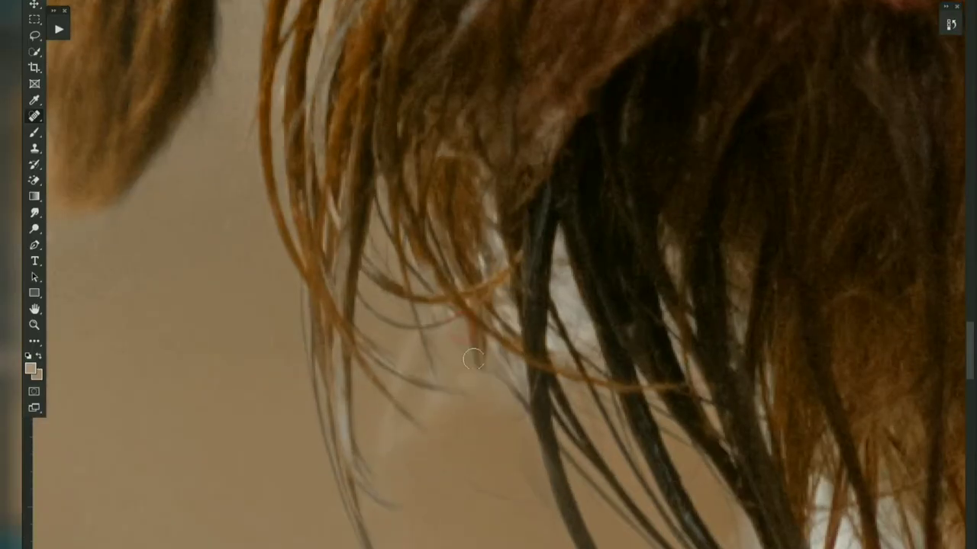
left_click_drag(497, 353, 478, 364)
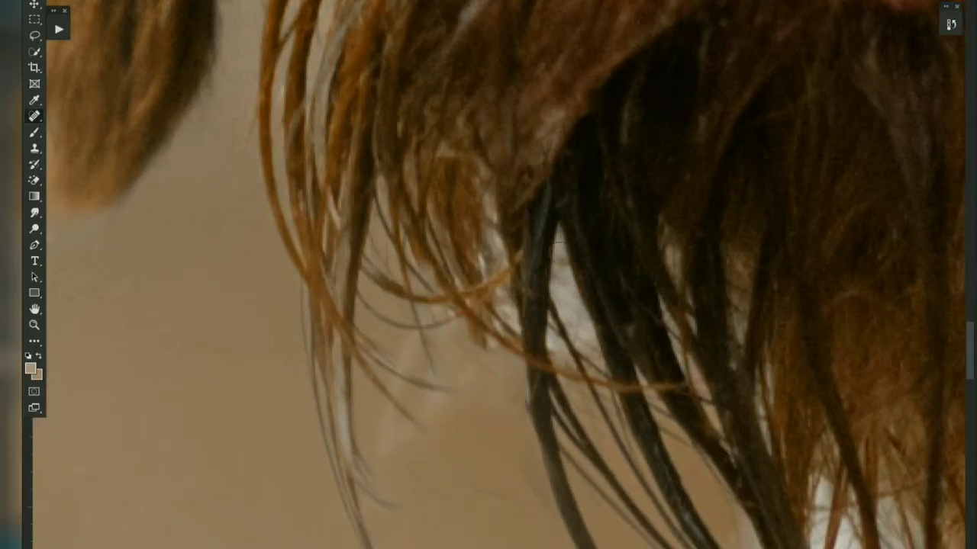
left_click_drag(561, 243, 562, 224)
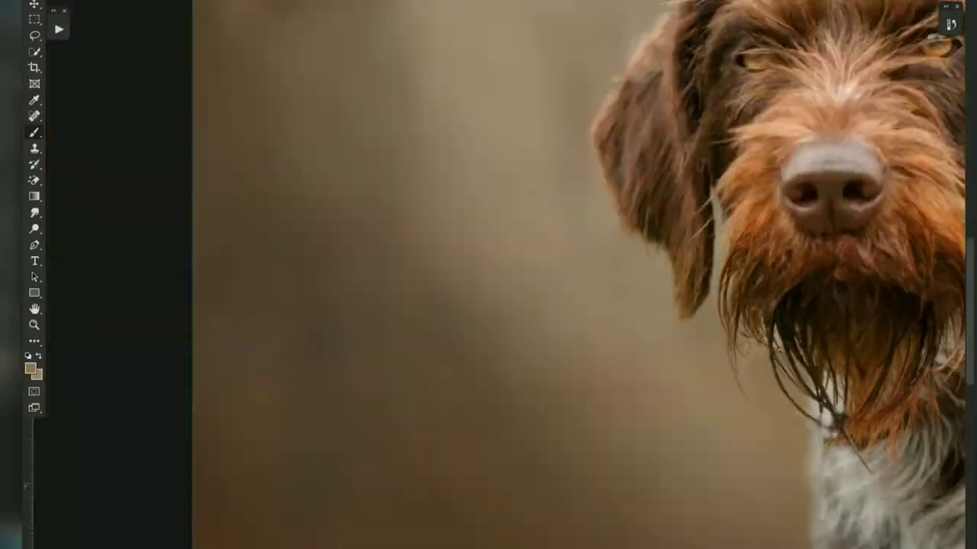
- Dodge the edges of the dog's right ear and fur highlights lighter
key("o")
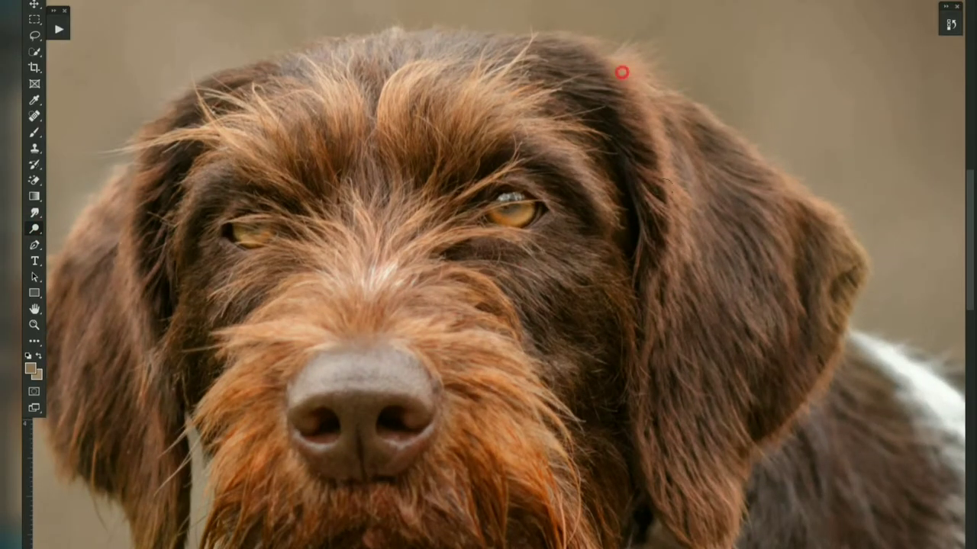
left_click_drag(622, 72, 687, 535)
left_click_drag(843, 267, 823, 327)
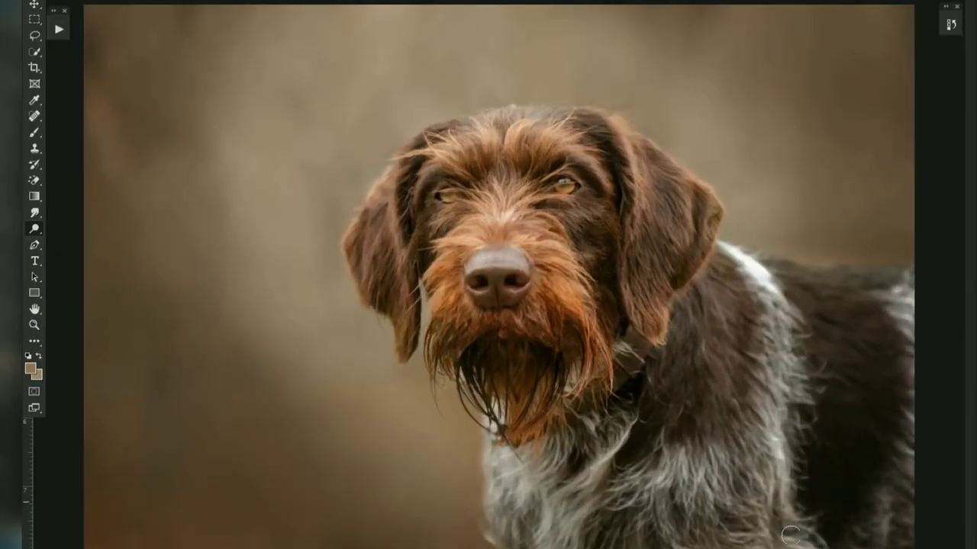
scroll(126, 534, "up", 3)
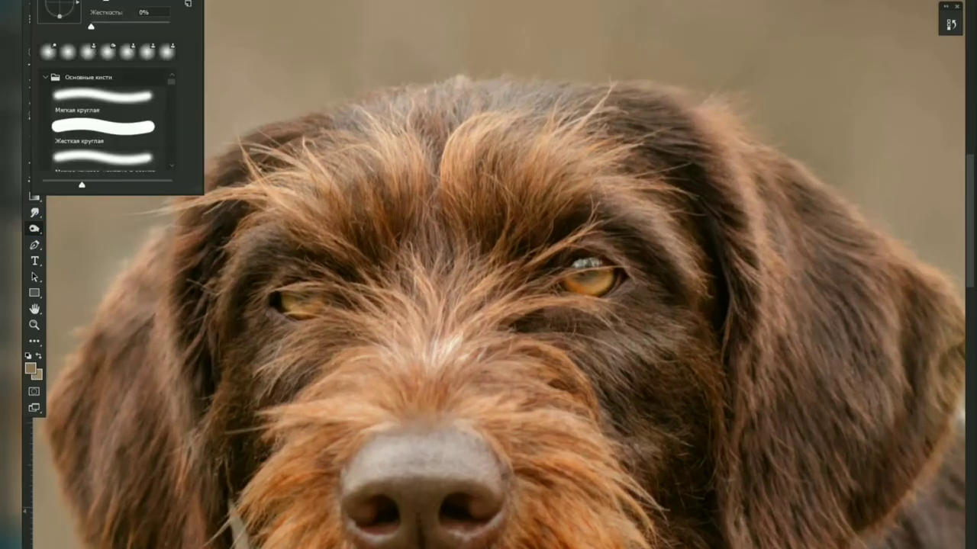
left_click(304, 164)
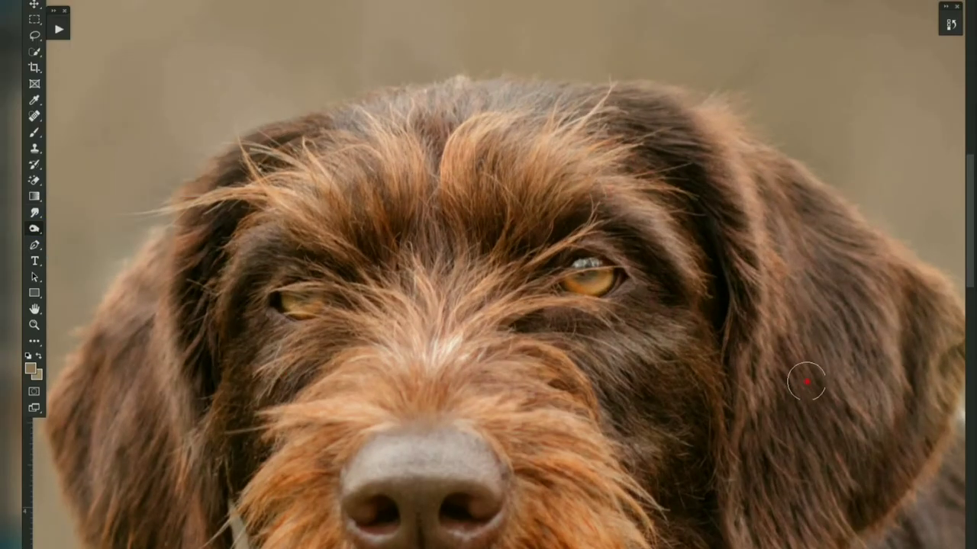
scroll(529, 458, "down", 2)
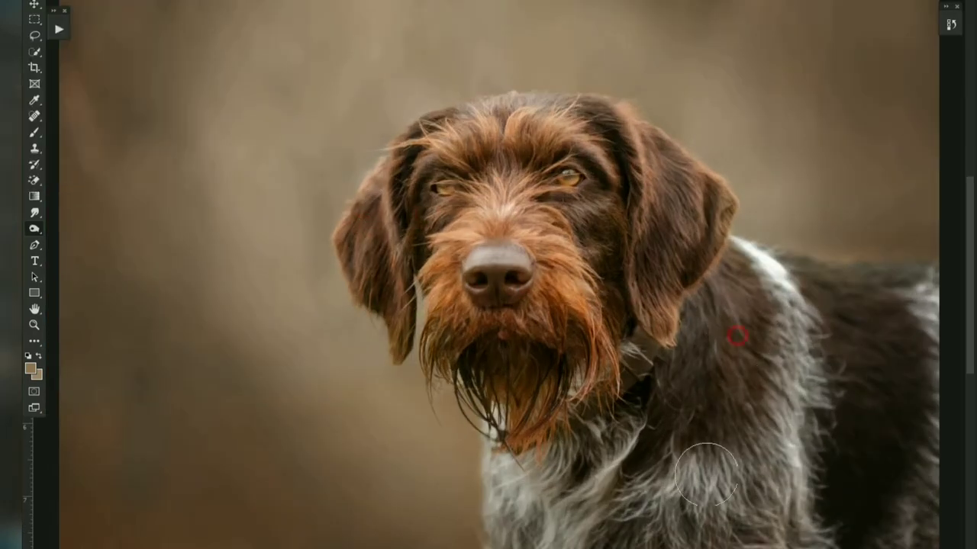
scroll(561, 166, "up", 5)
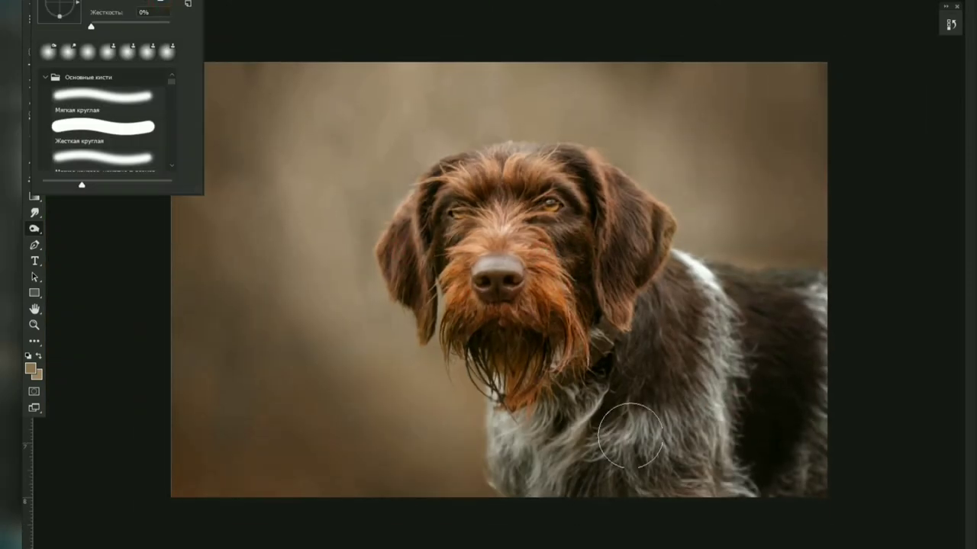
- Continue with Dodge/Burn, check its brush settings, and fit the photo on screen
key("h")
key("o")
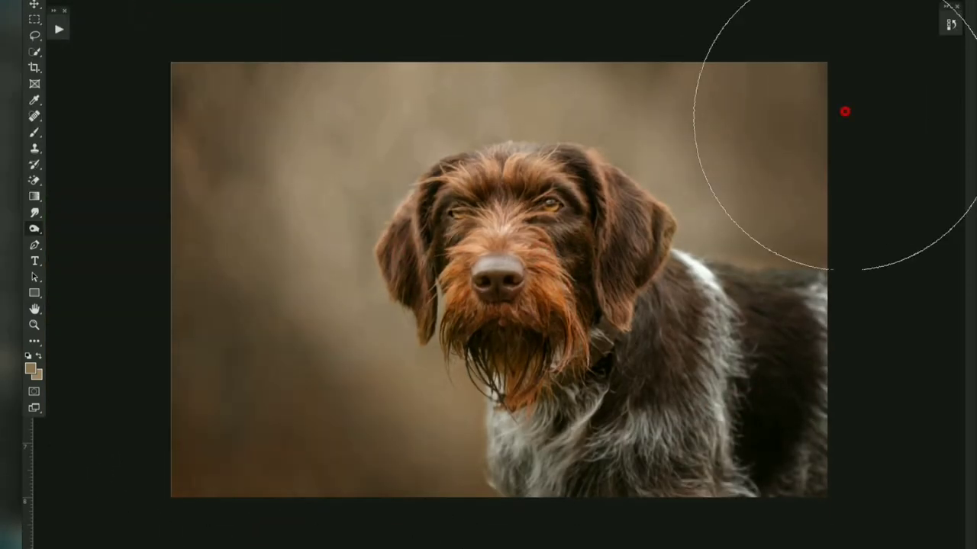
right_click(151, 4)
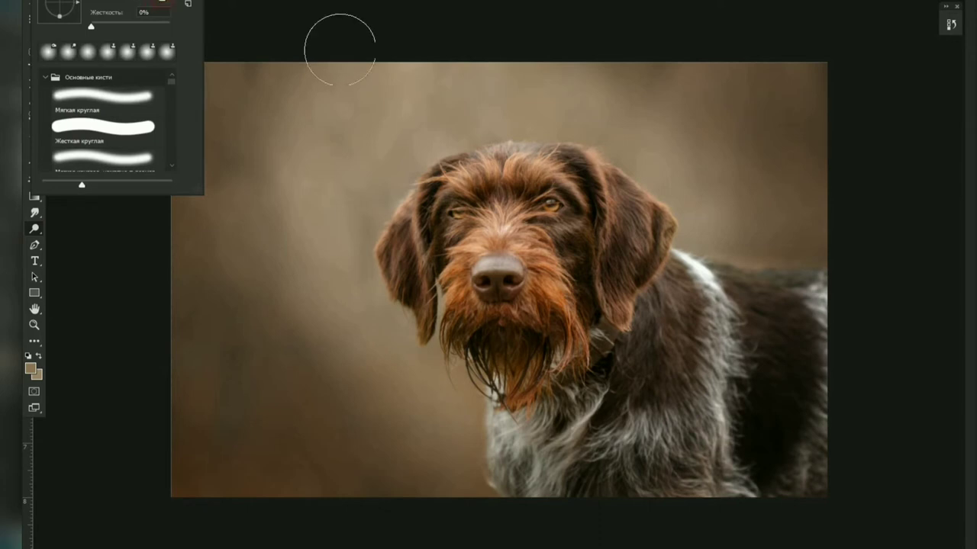
key("Escape")
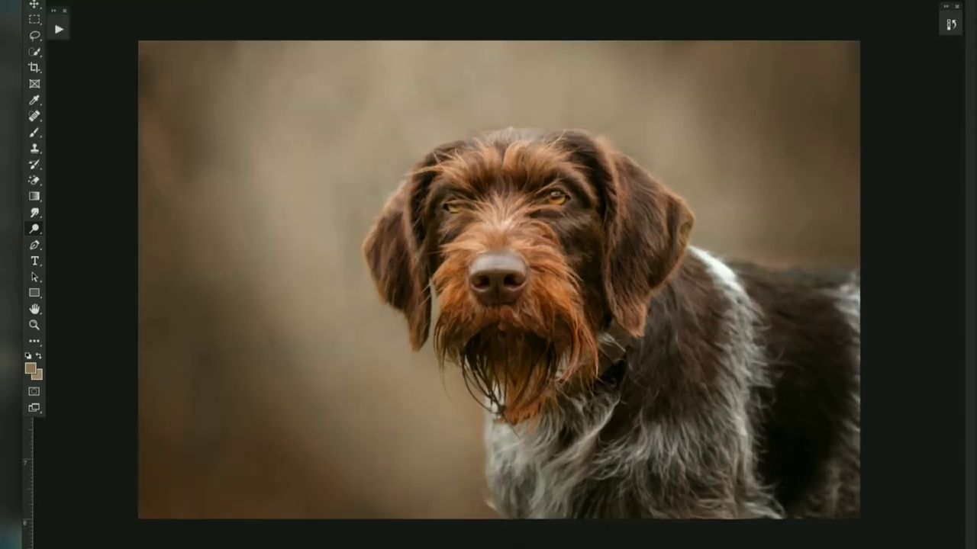
key("ctrl+0")
- Pick the Brush with default black/white colours, shrink it, and zoom into the head
key("b")
key("d")
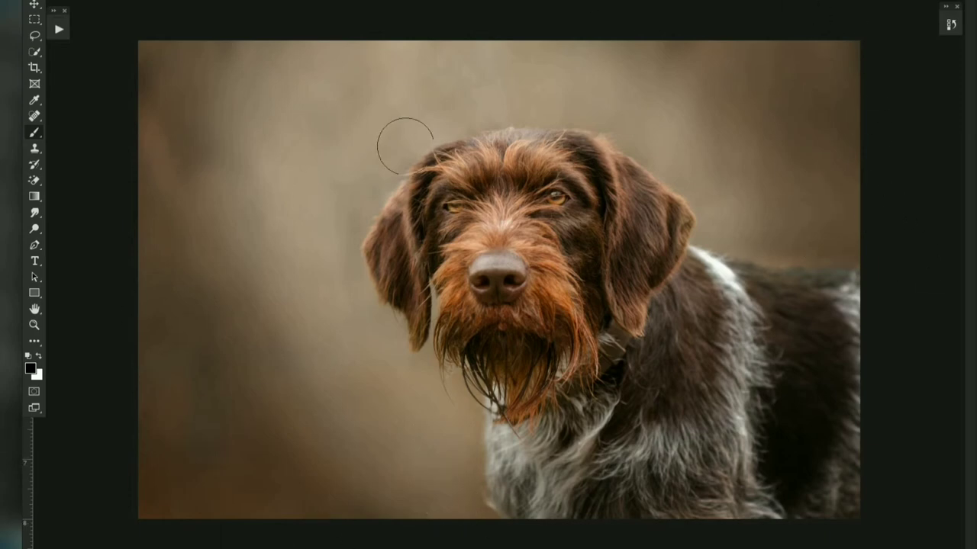
right_click(381, 174)
key("Escape")
key("ctrl+minus")
key("ctrl+plus")
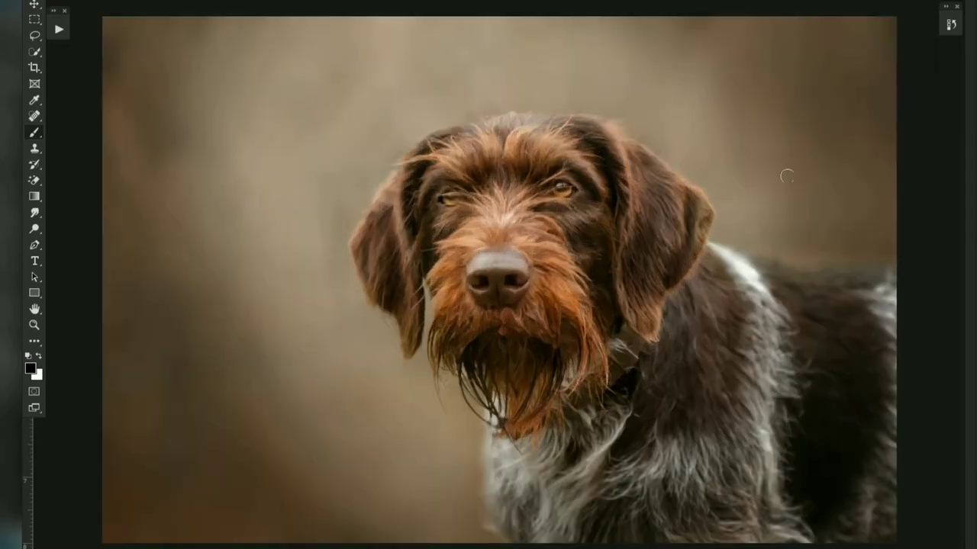
key("ctrl+minus")
key("ctrl+minus")
scroll(606, 122, "up", 3)
- Clone-stamp a clean beard sample over the beard blemish with a smaller brush
scroll(298, 124, "down", 3)
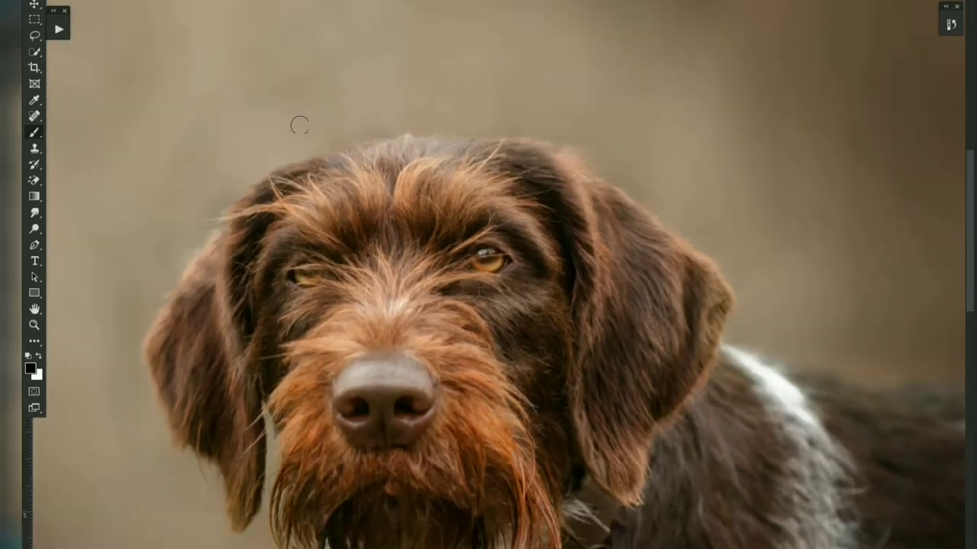
key("ctrl+0")
left_click(545, 349, "alt")
key("s")
scroll(301, 290, "up", 5)
right_click(301, 290)
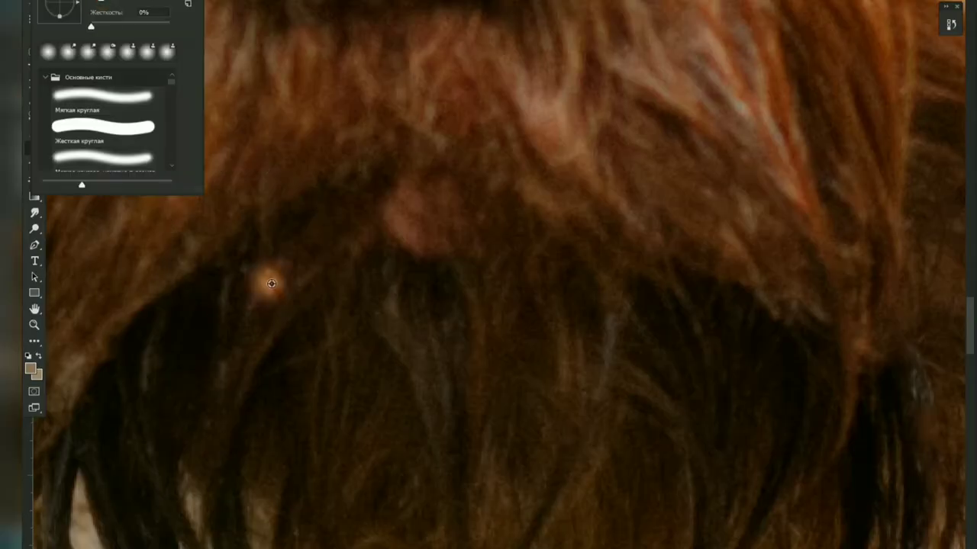
key("Escape")
scroll(410, 283, "down", 3)
scroll(410, 283, "down", 3)
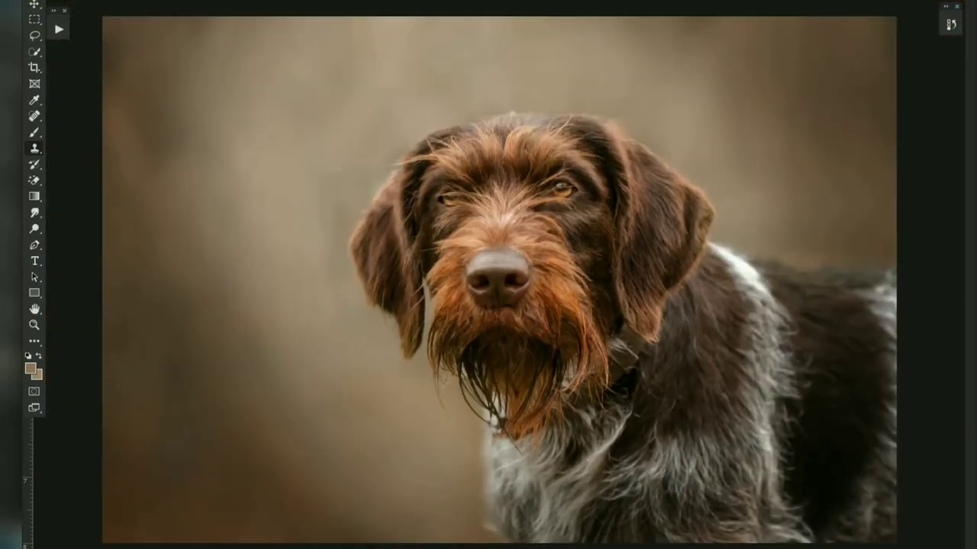
- Apply the Camera Raw filter for added contrast and sharpening, then review the portrait
key("ctrl+shift+a")
key("Return")
left_click(35, 132)
scroll(351, 264, "up", 5)
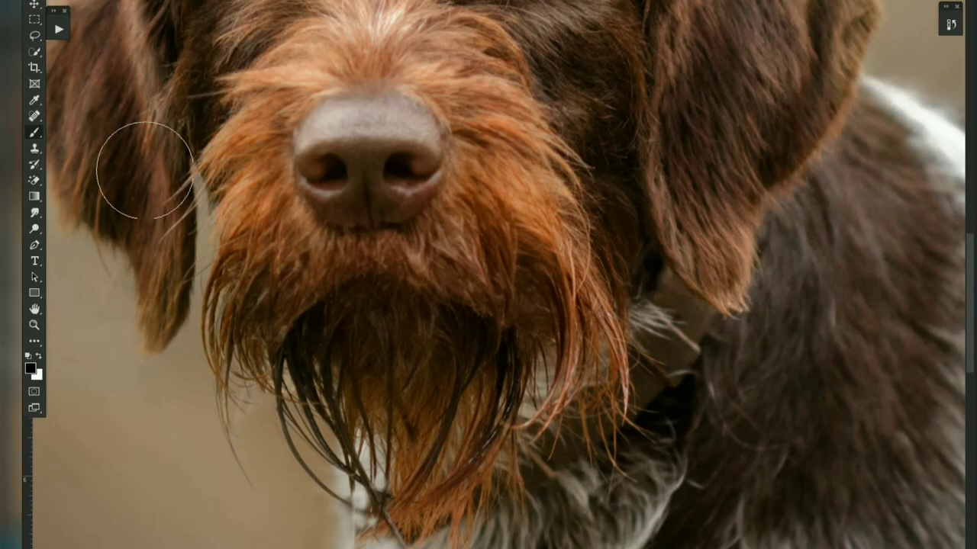
scroll(657, 464, "down", 5)
scroll(457, 152, "up", 5)
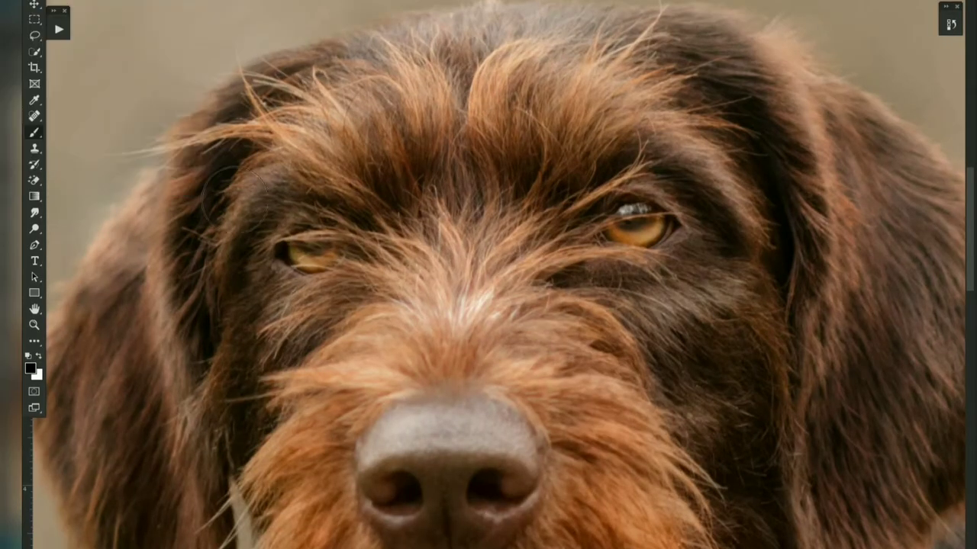
scroll(850, 377, "down", 5)
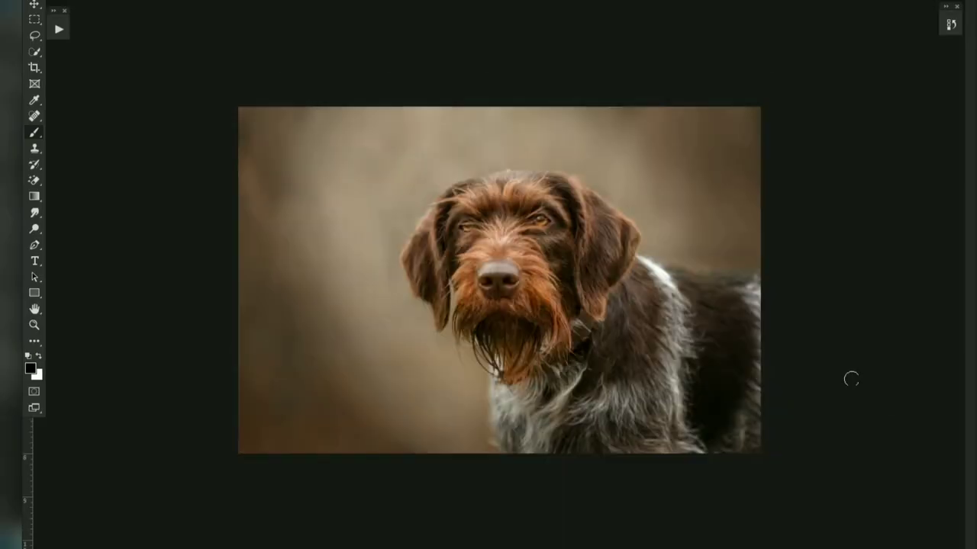
scroll(768, 392, "up", 1)
- Open Hue/Saturation from Image > Adjustments and shift the Yellows slightly
key("Escape")
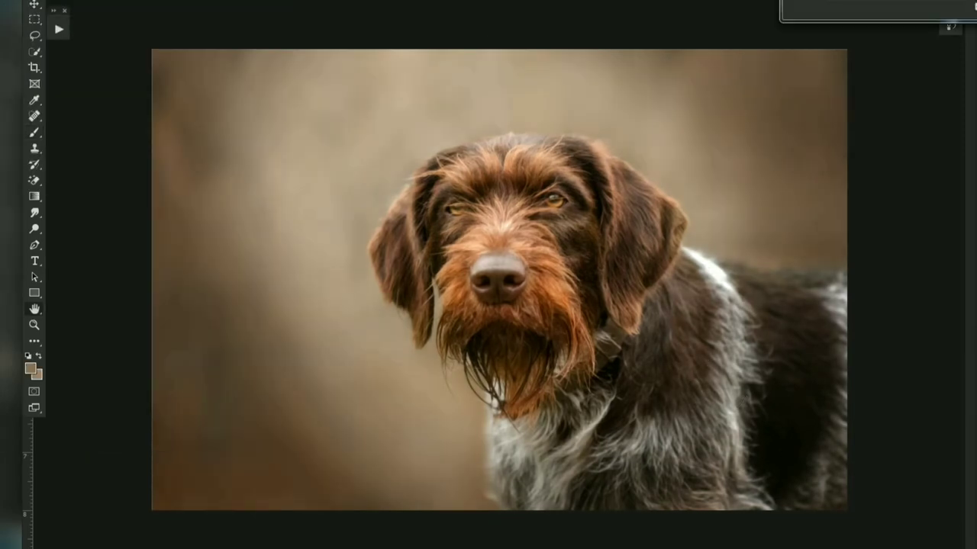
left_click(153, 1)
left_click(465, 35)
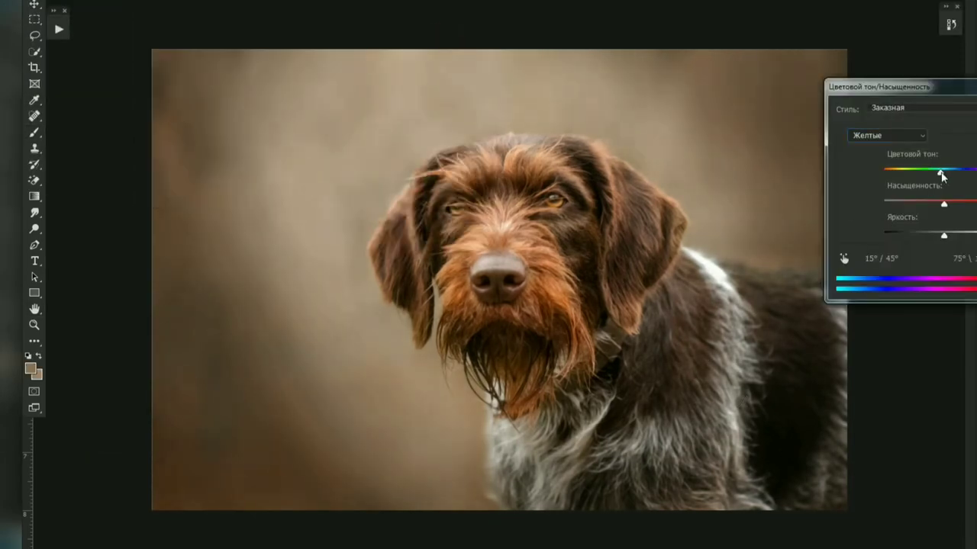
mouse_move(934, 237)
left_mouse_down()
mouse_move(906, 236)
mouse_move(928, 232)
left_mouse_up()
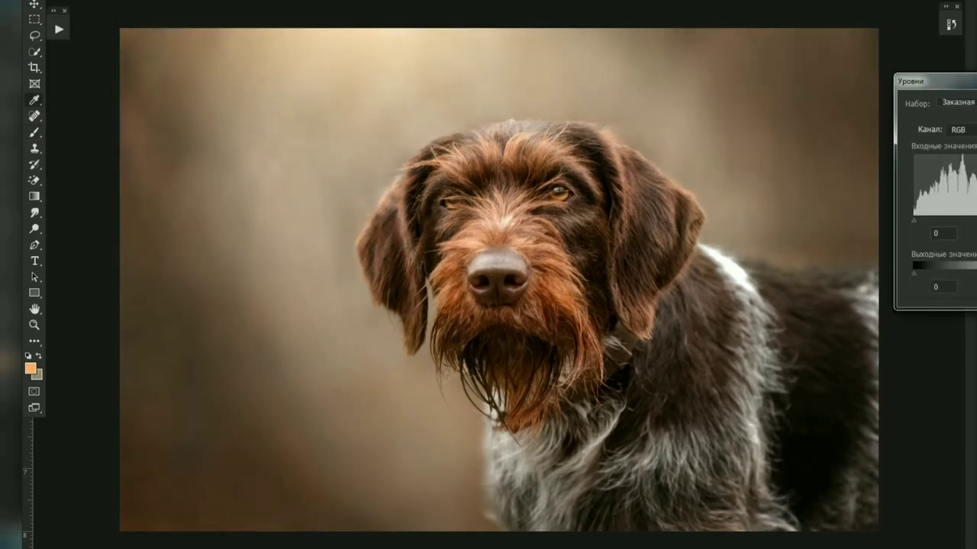
- Confirm the Levels adjustment and pick the Brush with default black/white colours
key("Return")
key("b")
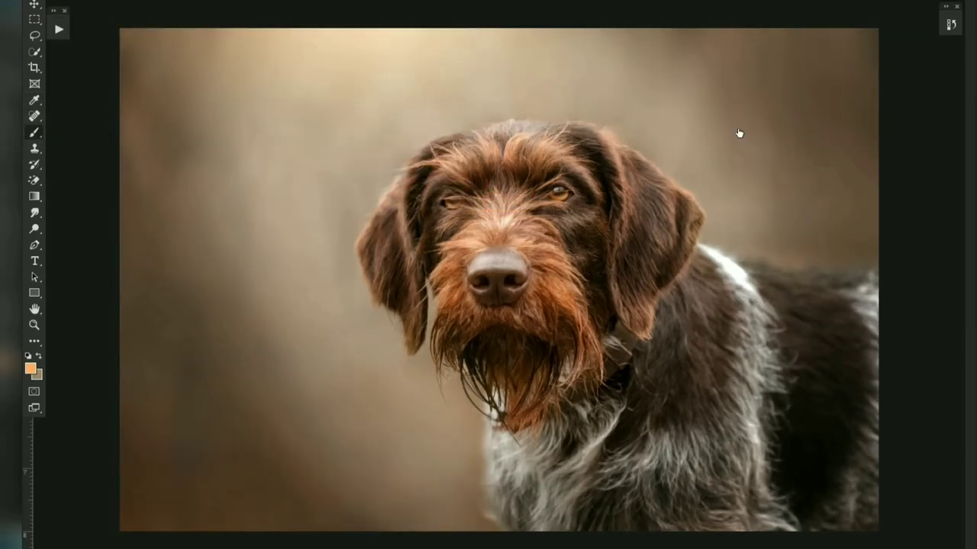
key("d")
- Apply a Radial Blur, then open the Camera Raw detail sharpening and noise settings
left_click(534, 193)
key("Escape")
key("d")
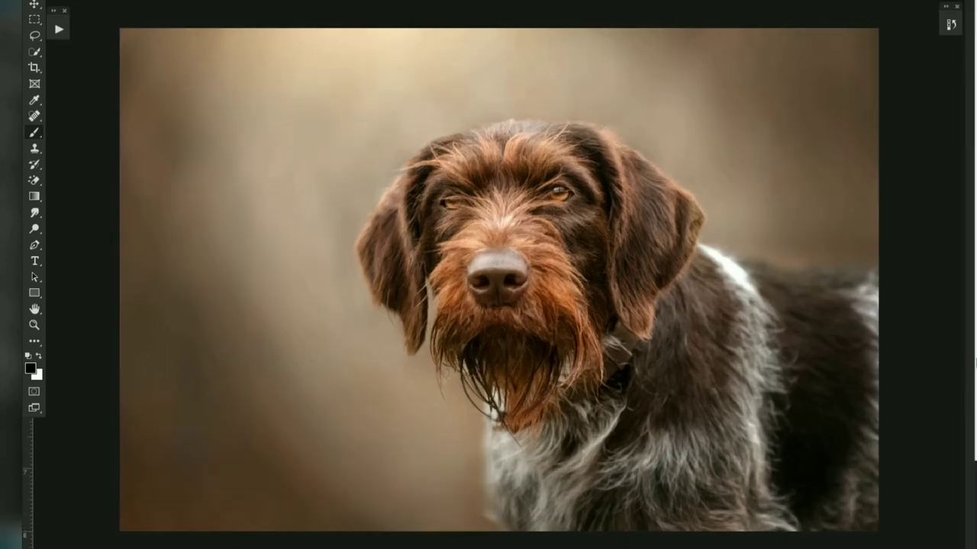
key("ctrl+shift+a")
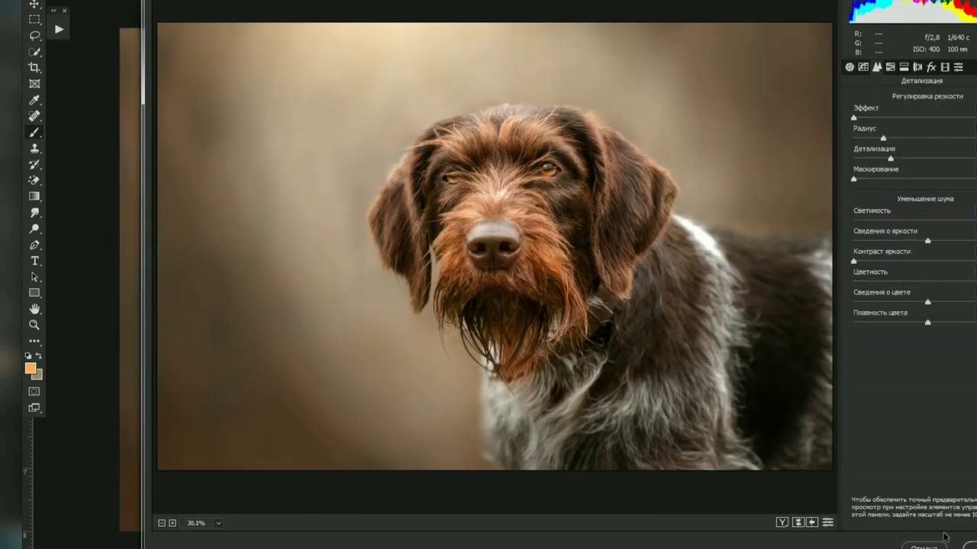
- Apply the Camera Raw sharpening and zoom in to check the smooth warm brown background
left_click(944, 537)
key("ctrl+plus")
key("ctrl+plus")
key("ctrl+plus")
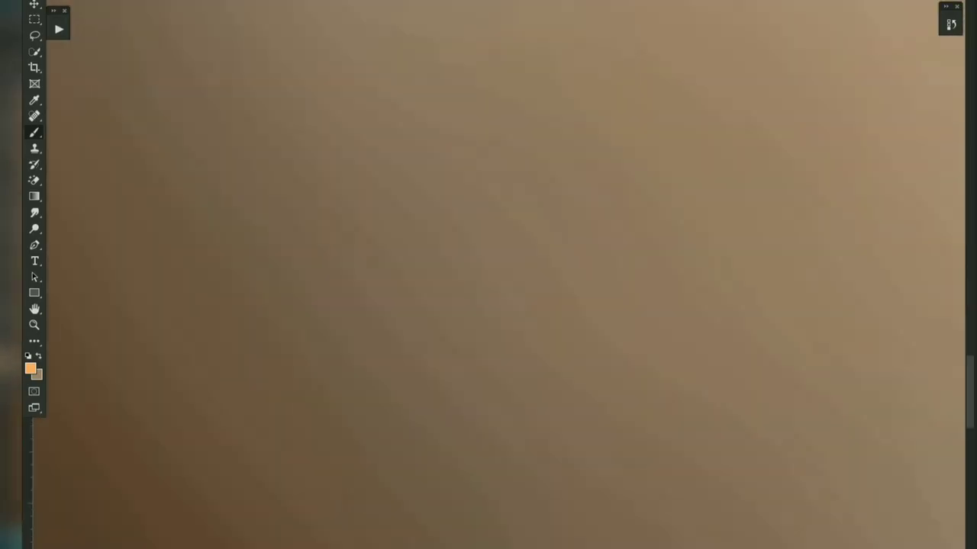